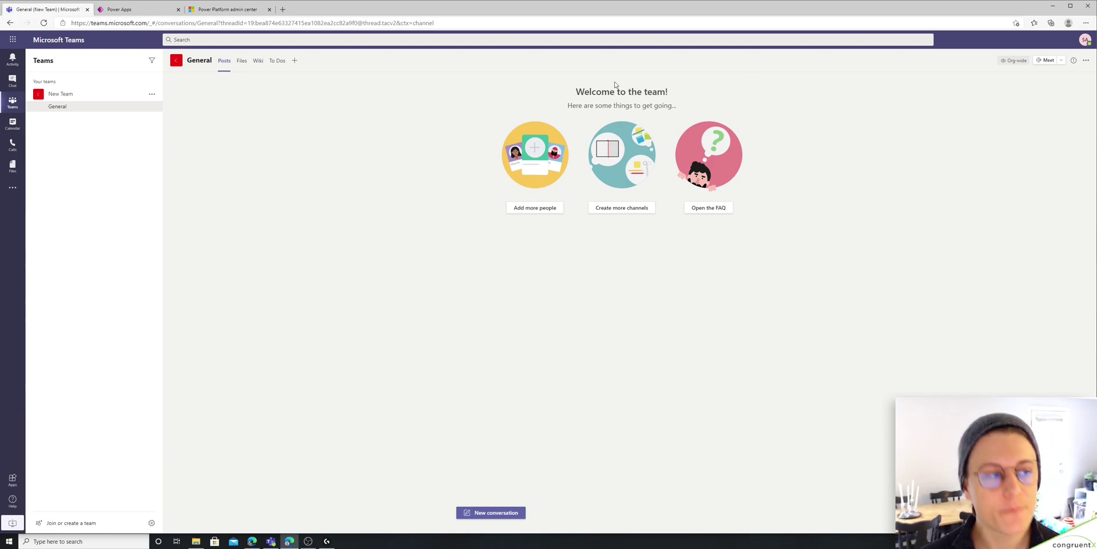
Open the More apps flyout in the Teams left rail to find Power Apps among recent apps.
click(19, 193)
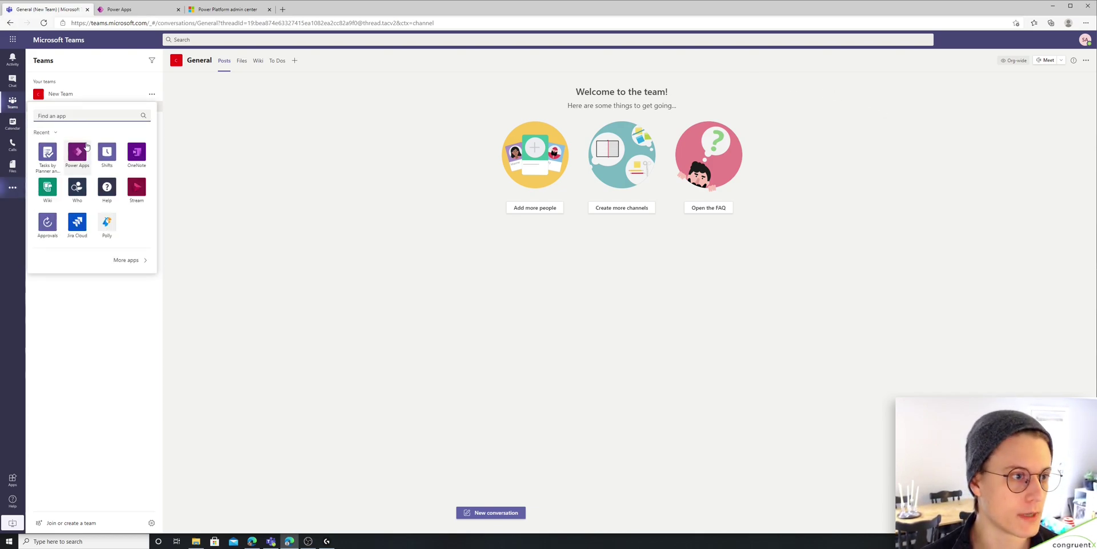
click(19, 192)
click(19, 190)
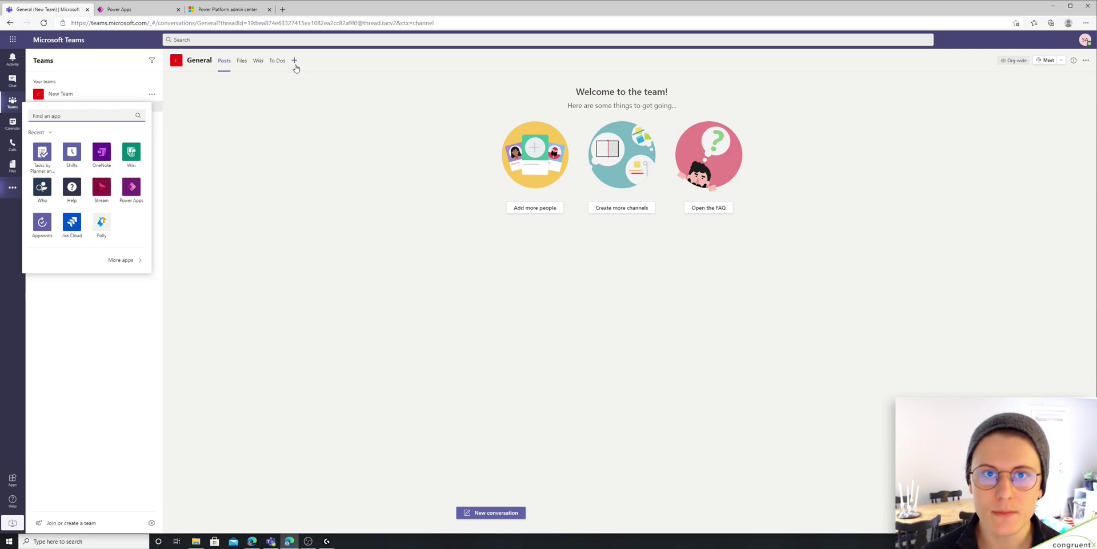
Open Power Apps, go to Build, and create a new app in New Team to provision its environment.
click(131, 188)
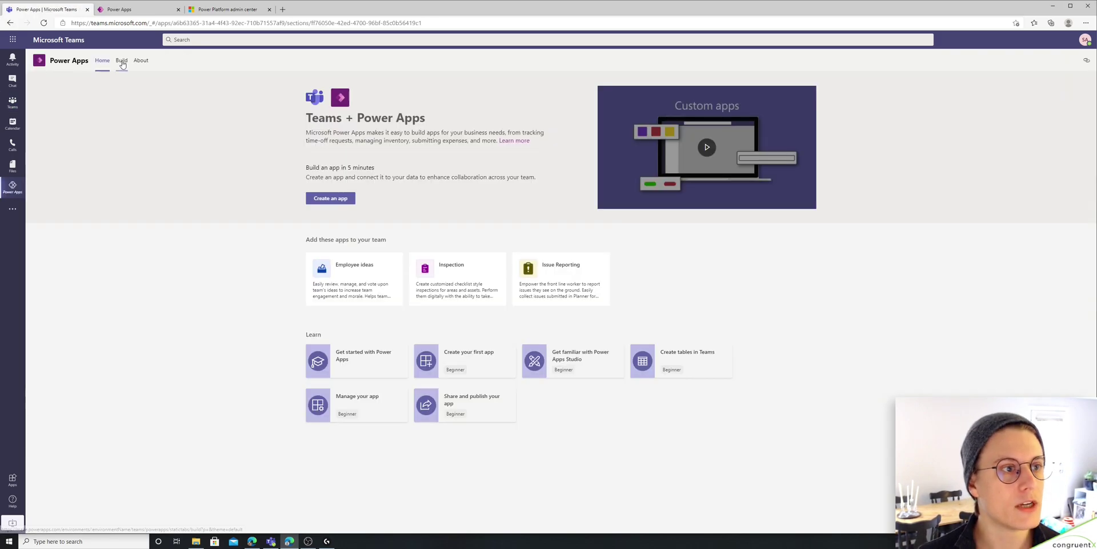
click(121, 62)
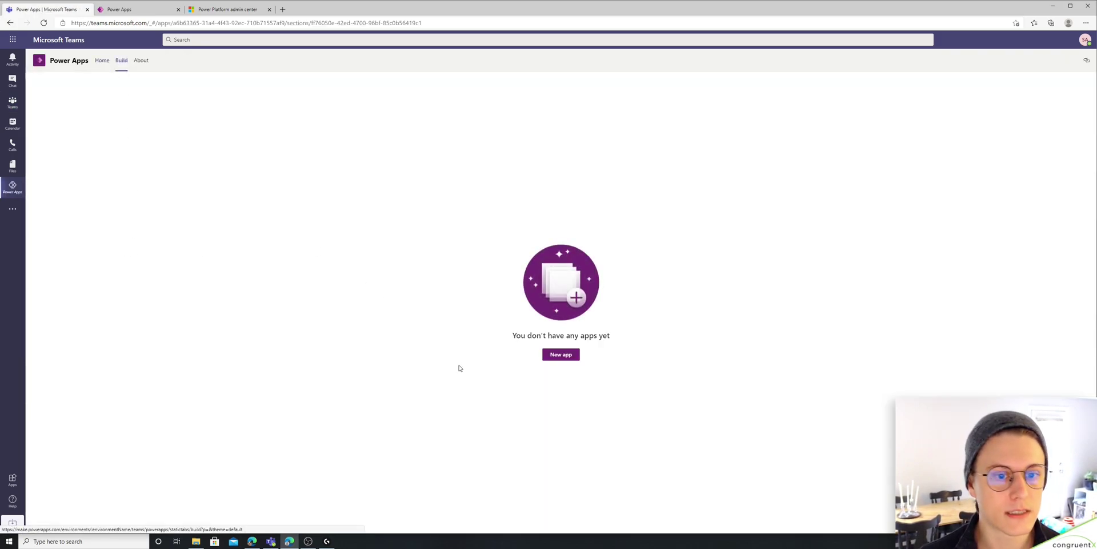
click(569, 356)
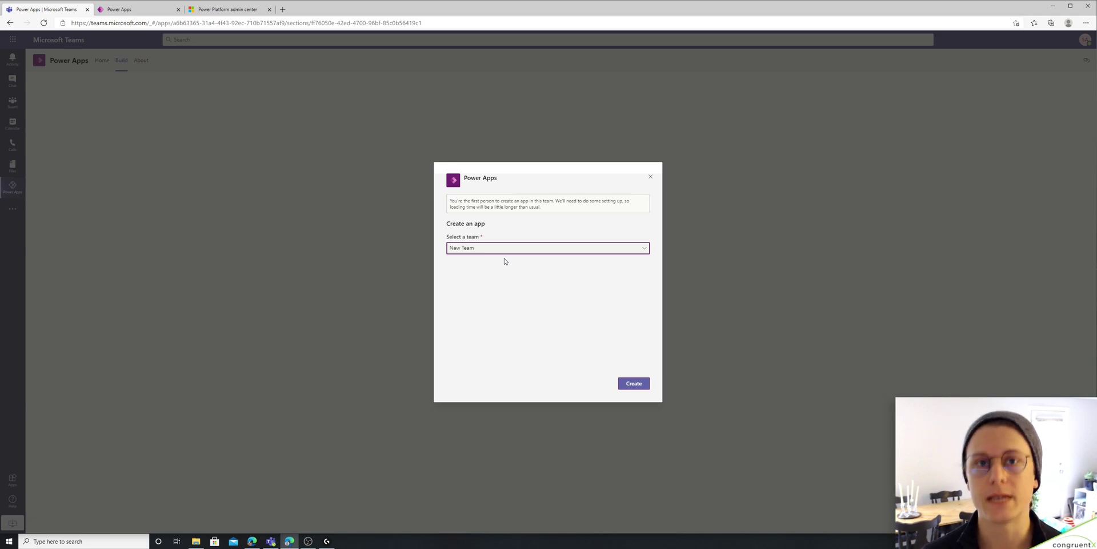
click(633, 384)
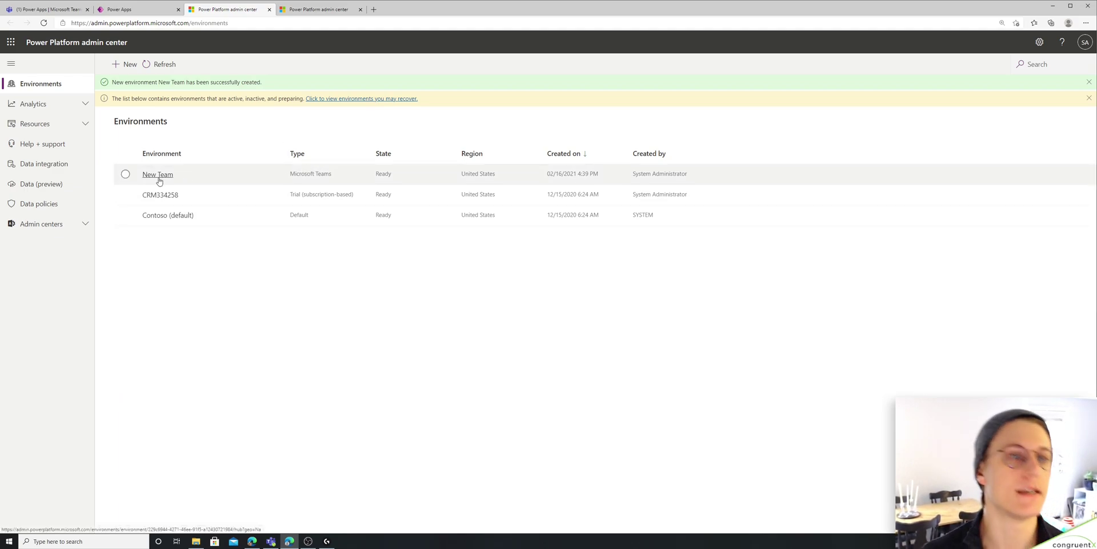
Switch back to the Teams tab with Ctrl+1, showing New Team's empty Build page.
key(ctrl+1)
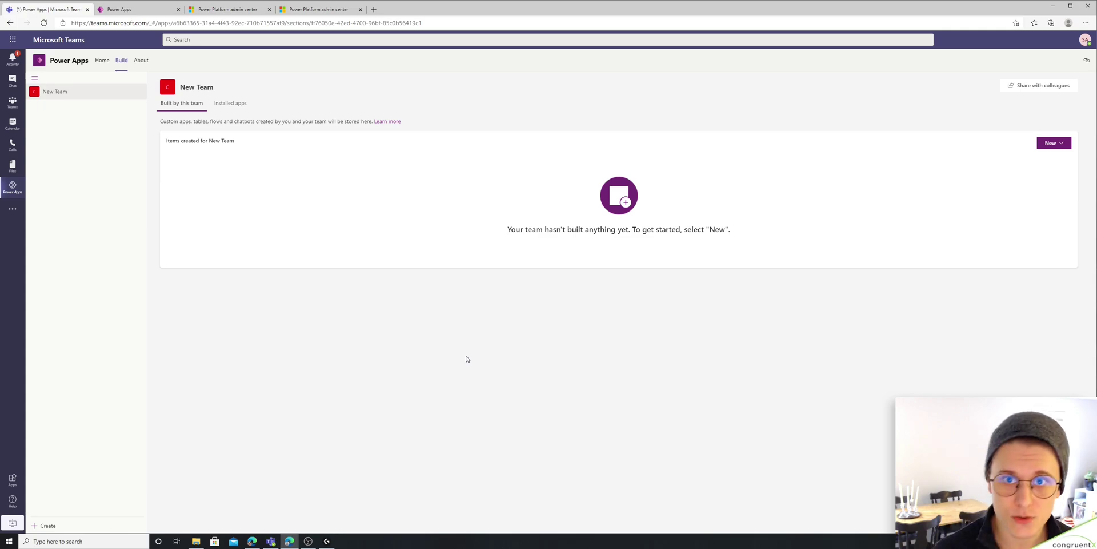
Create a new app via New > App and open All items to see Dataverse App.
click(1054, 142)
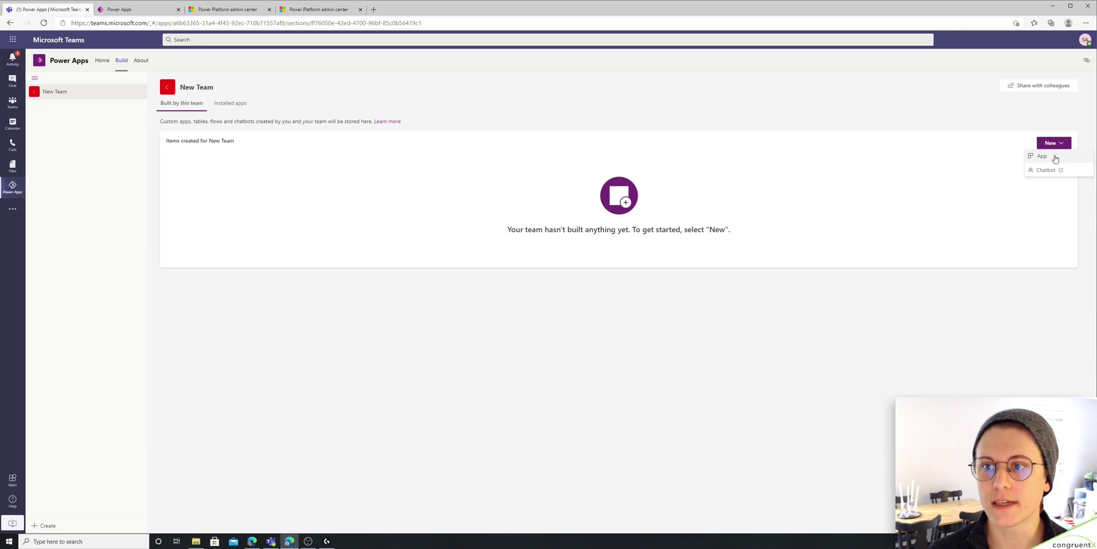
click(1056, 159)
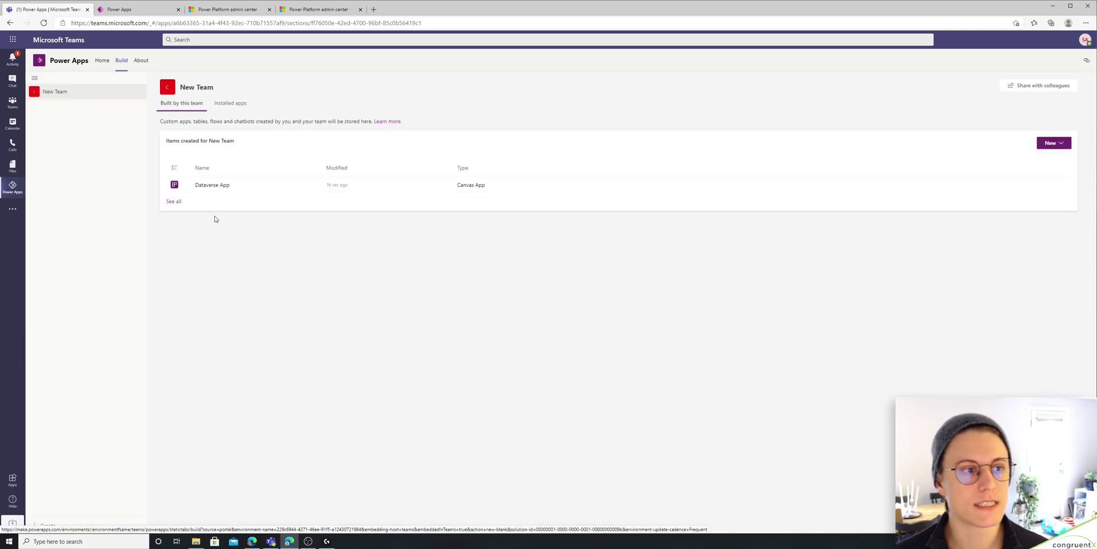
click(175, 202)
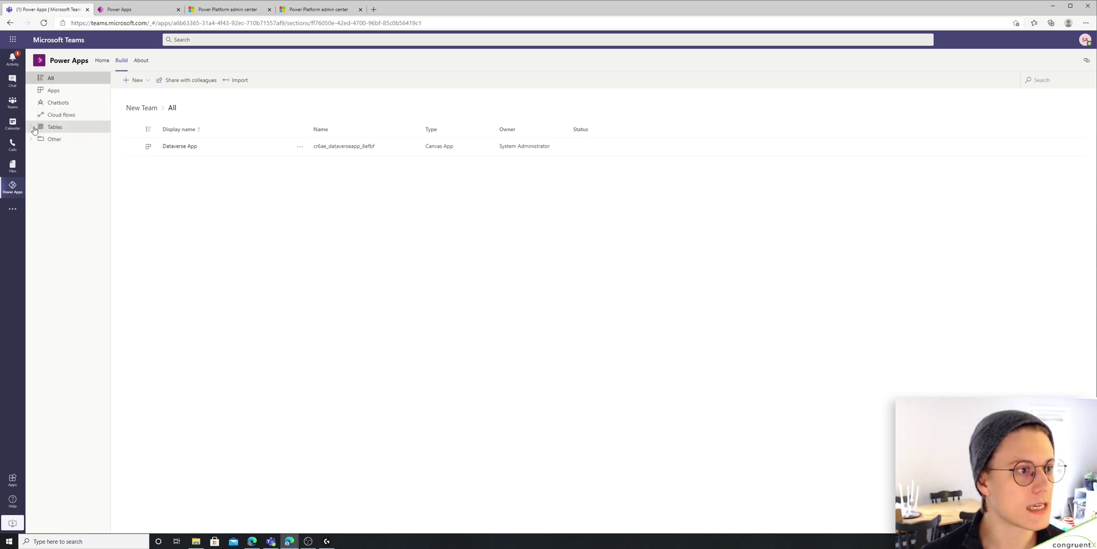
Create an Account table from Tables > New table, then browse its Relationships and Views tabs.
click(54, 128)
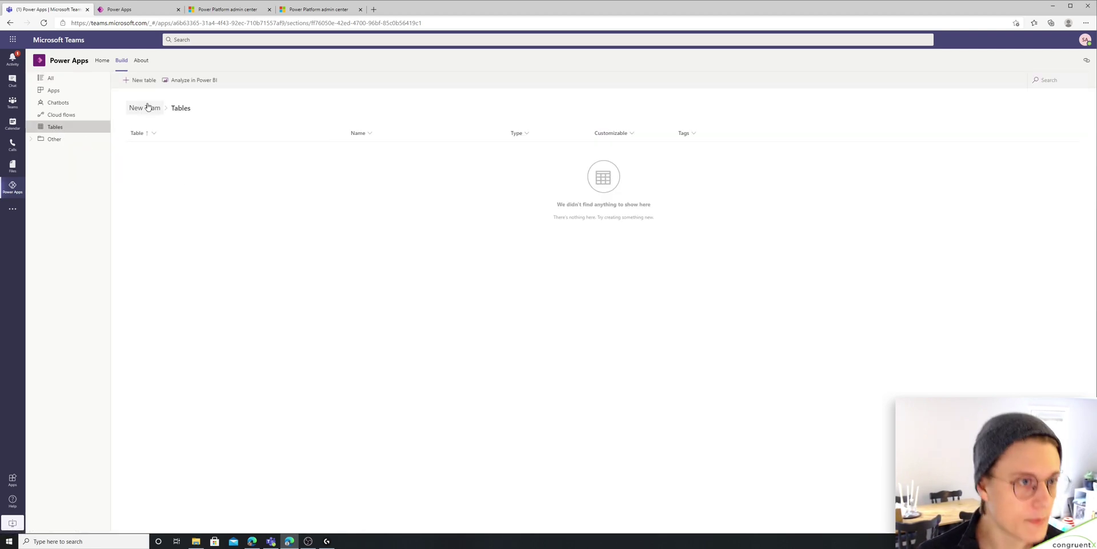
click(140, 80)
click(1003, 85)
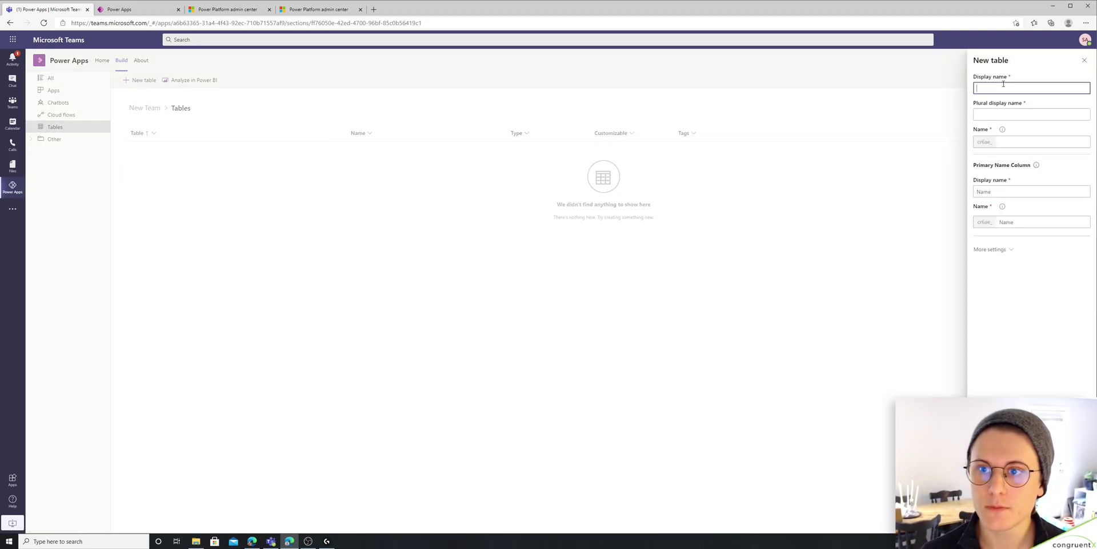
text(Account)
key(Tab)
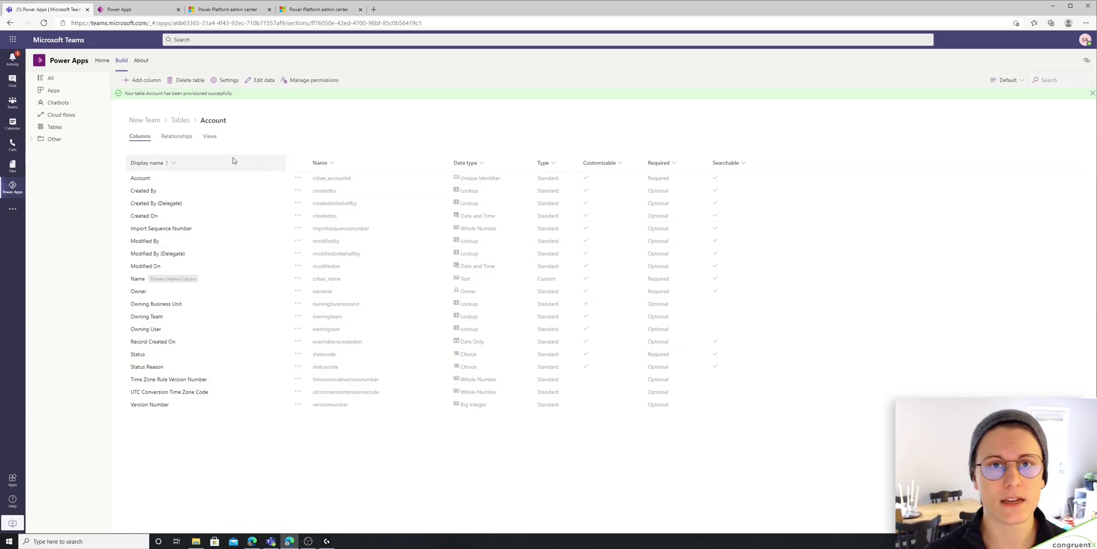
click(177, 137)
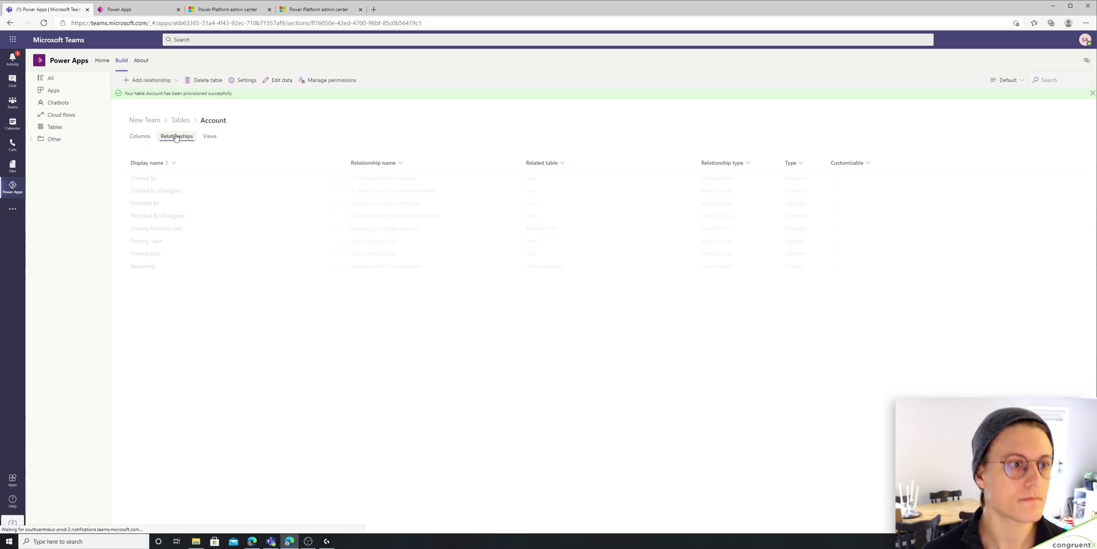
click(210, 137)
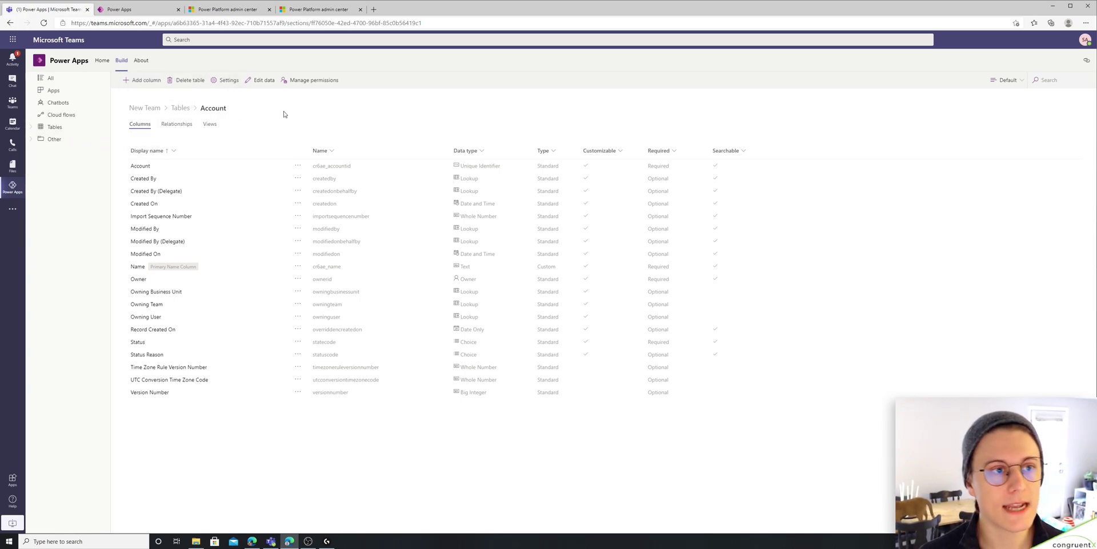
In the Account table's data editor, enter Microsoft and Apple as row names.
click(260, 82)
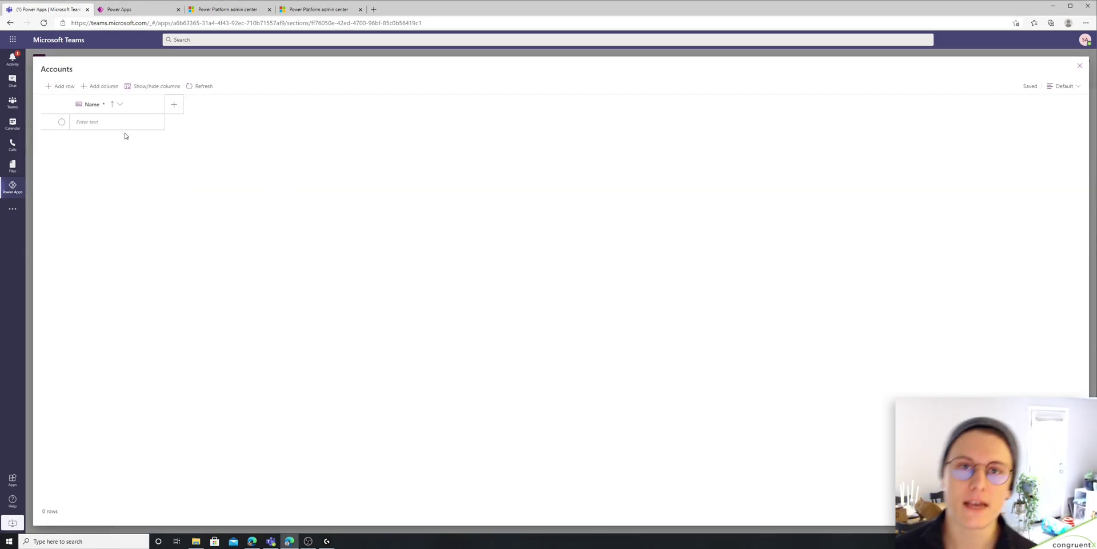
click(118, 125)
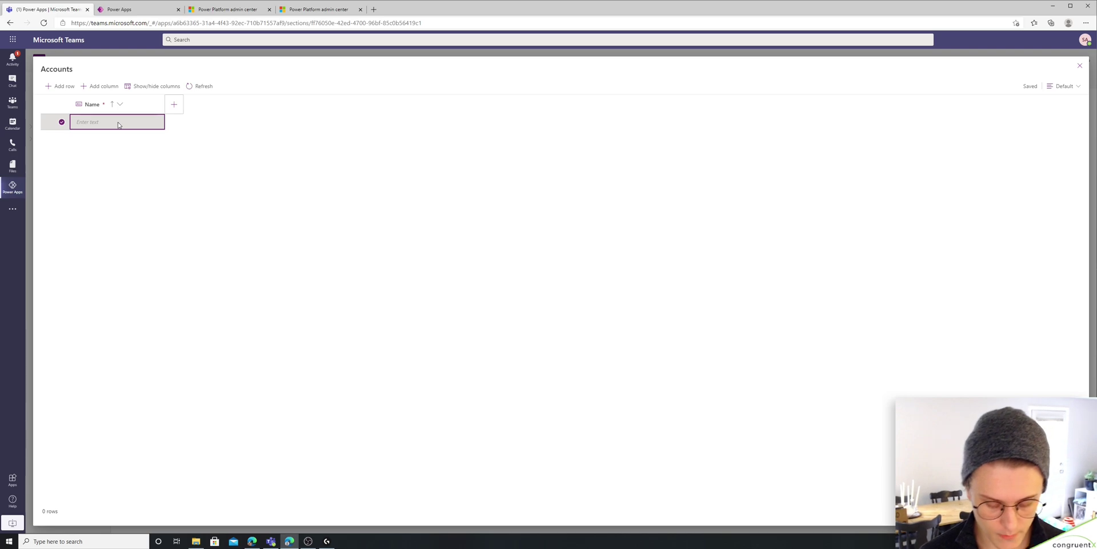
text(Microsoft)
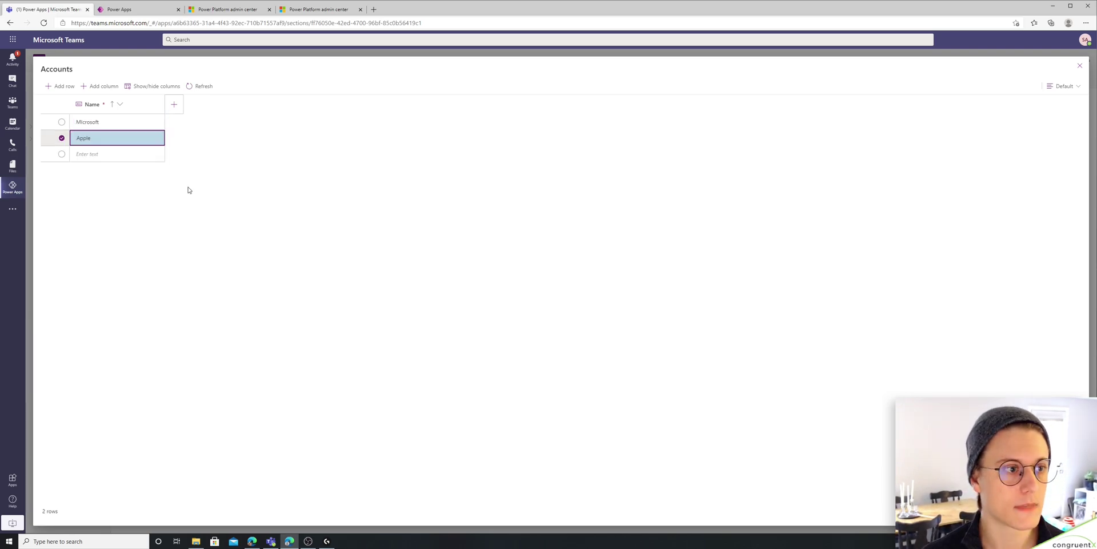
Add a Website column of type URL to the Accounts table.
click(175, 105)
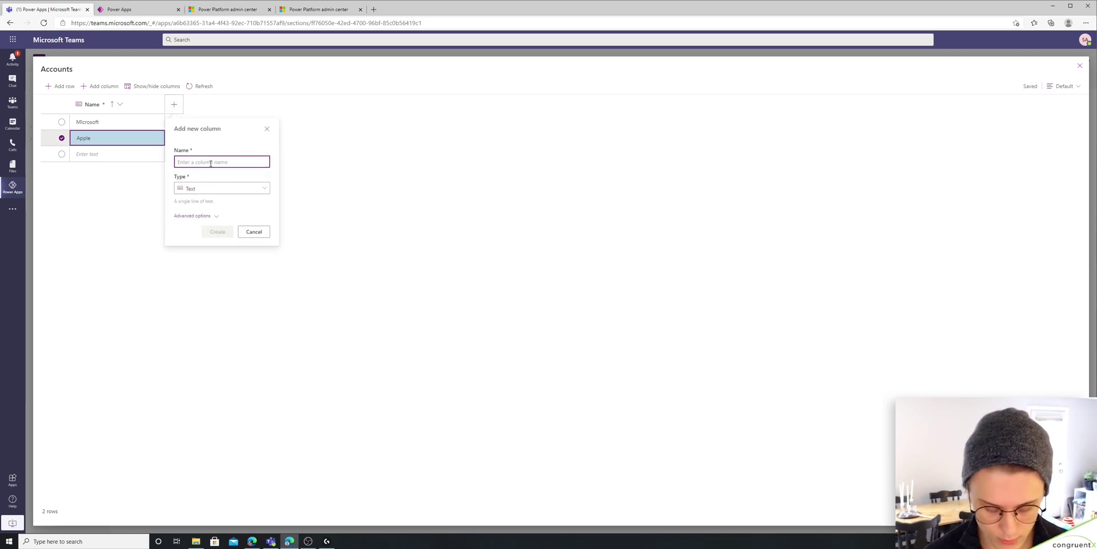
text(Website)
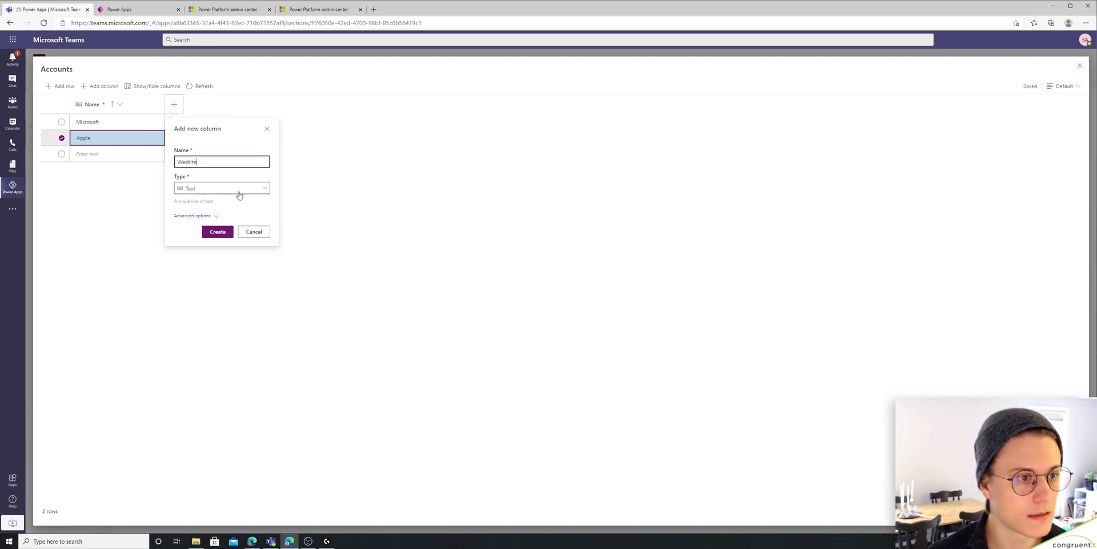
click(239, 194)
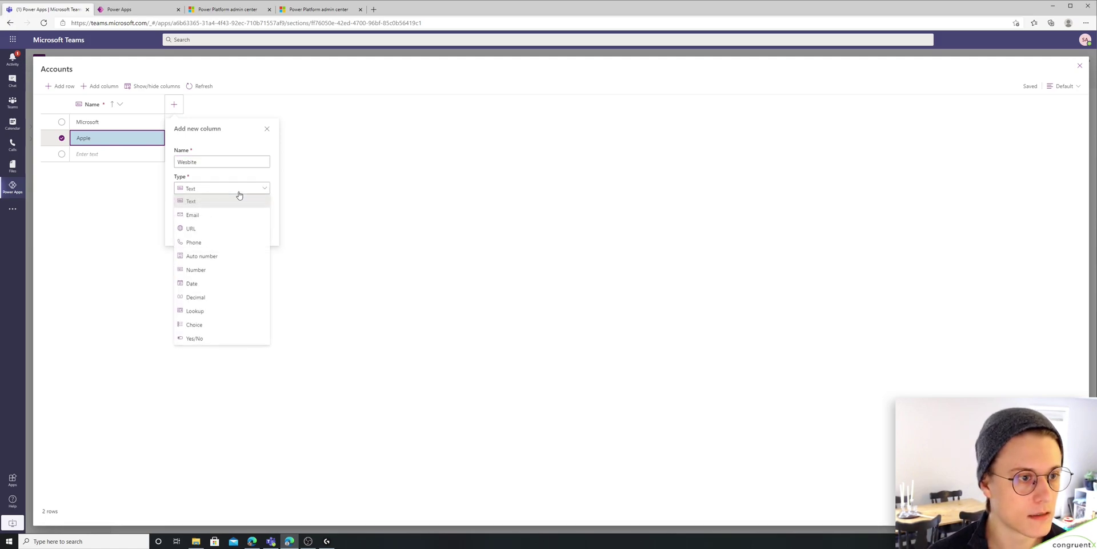
click(239, 228)
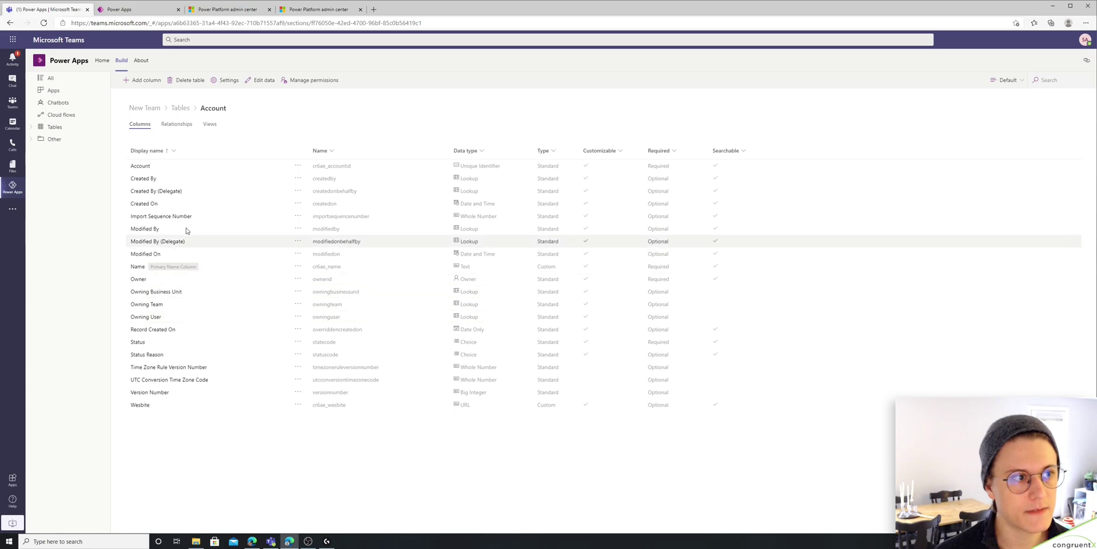
Add the Accounts table as the app's data source, then choose to create a new Dataverse table.
click(53, 90)
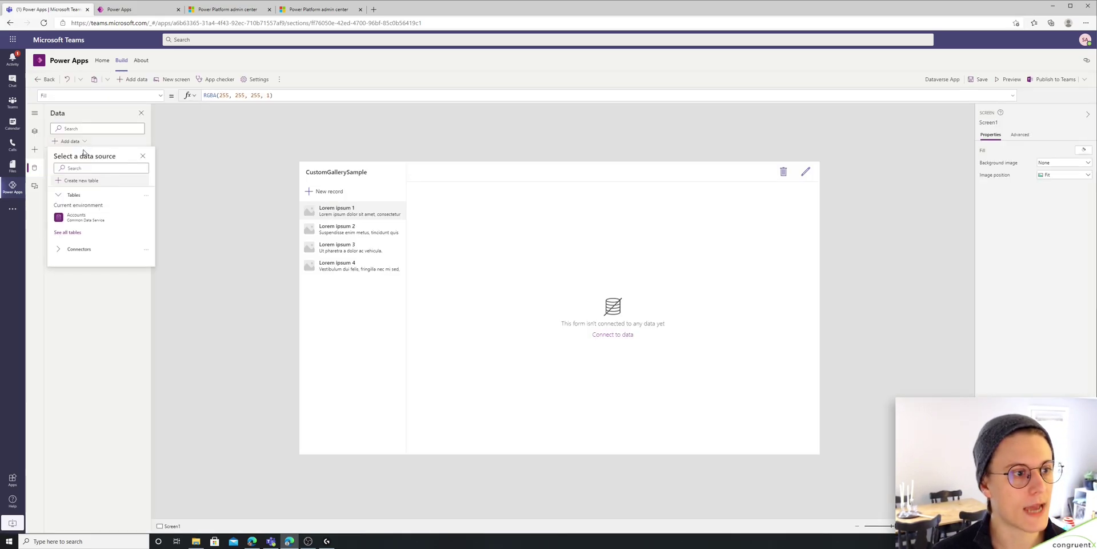
click(70, 168)
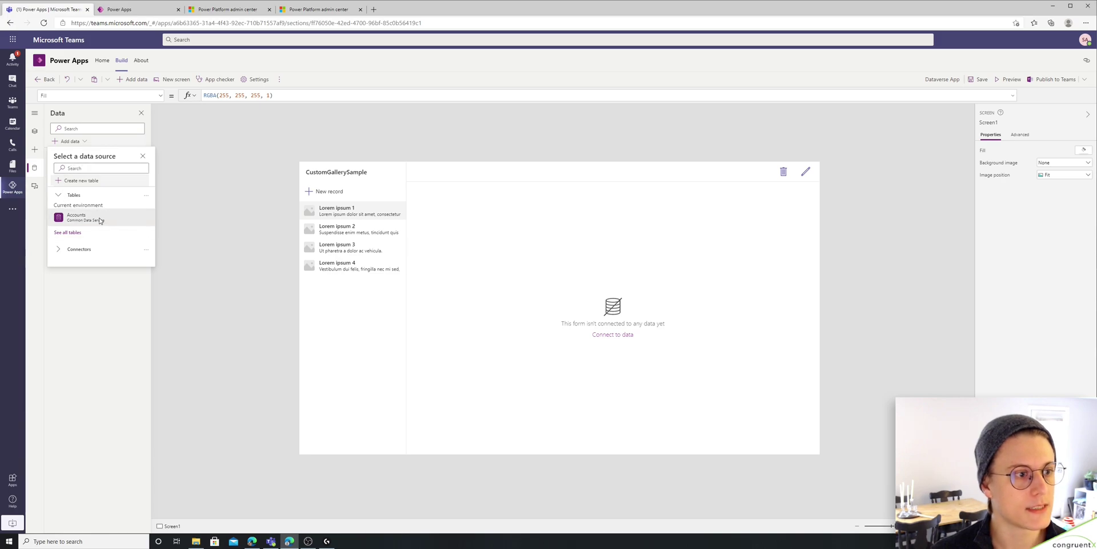
mouse_move(100, 219)
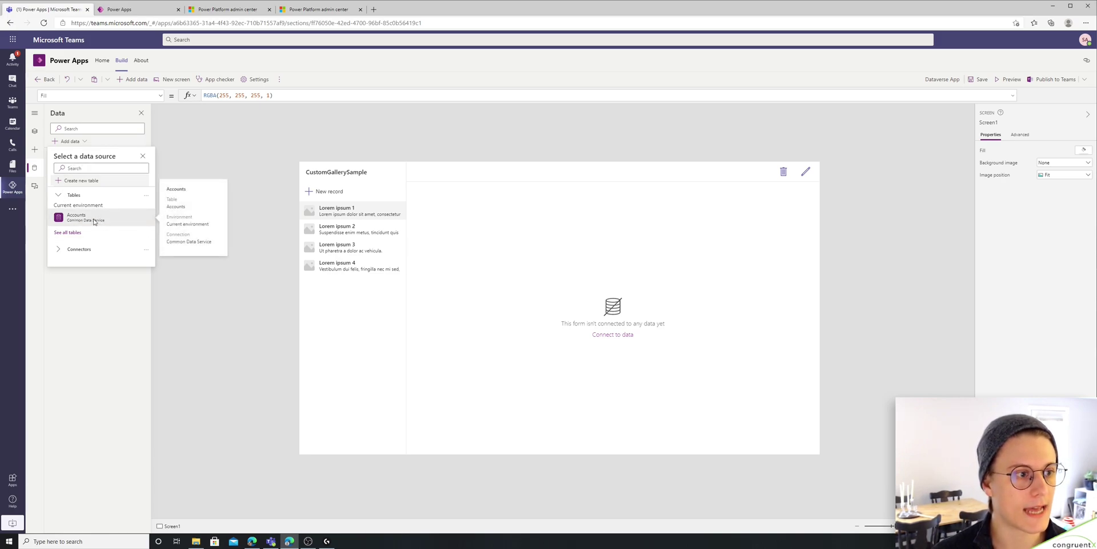
click(97, 220)
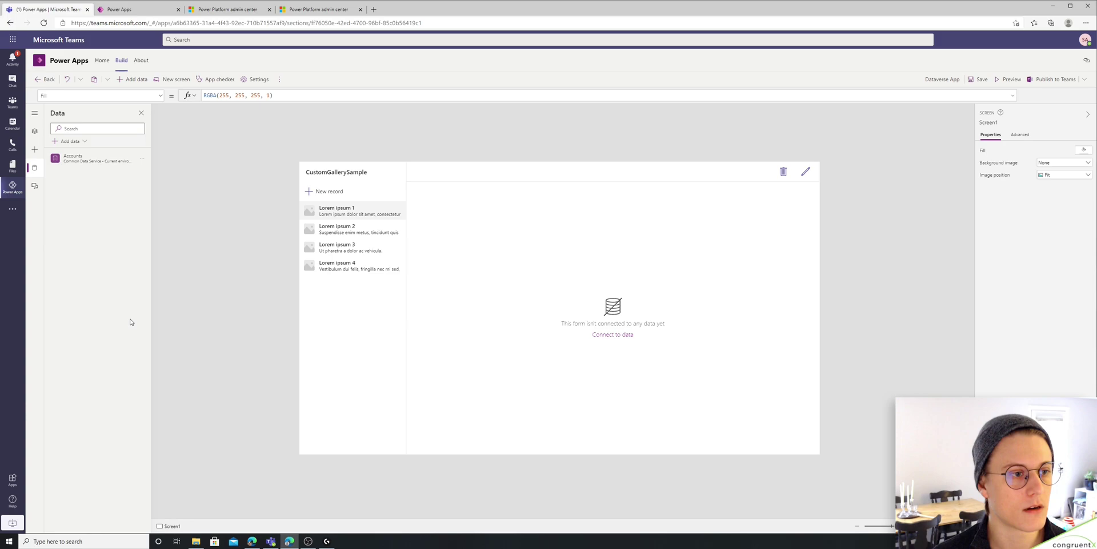
click(81, 143)
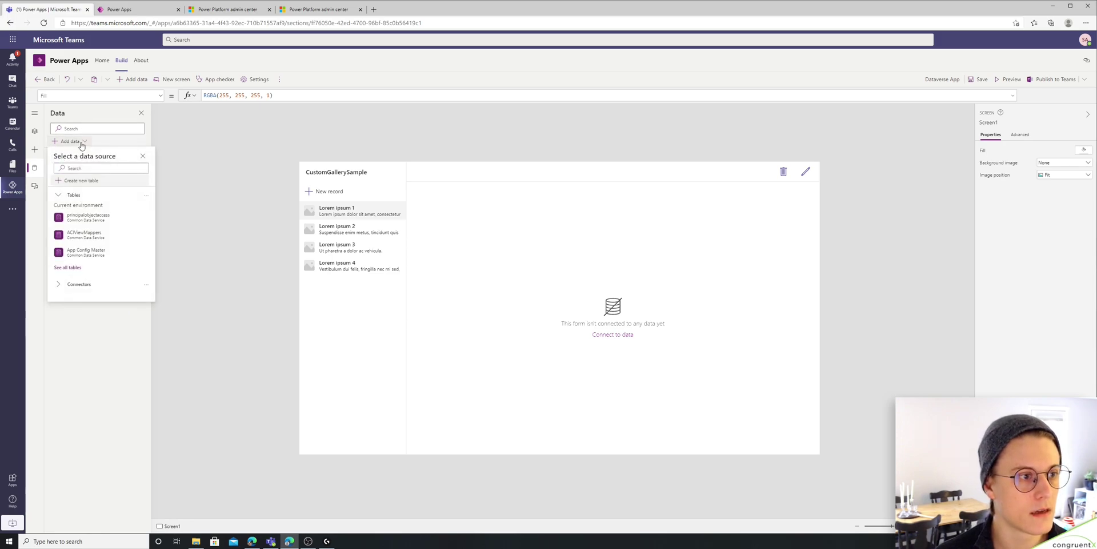
click(81, 181)
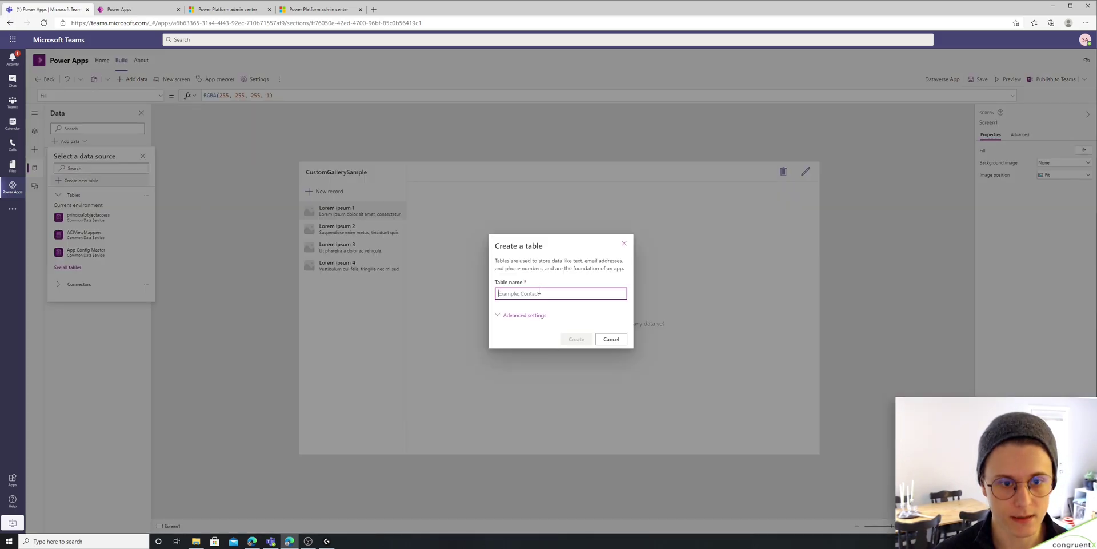
Create a new Dataverse table named Contact.
text(Contact)
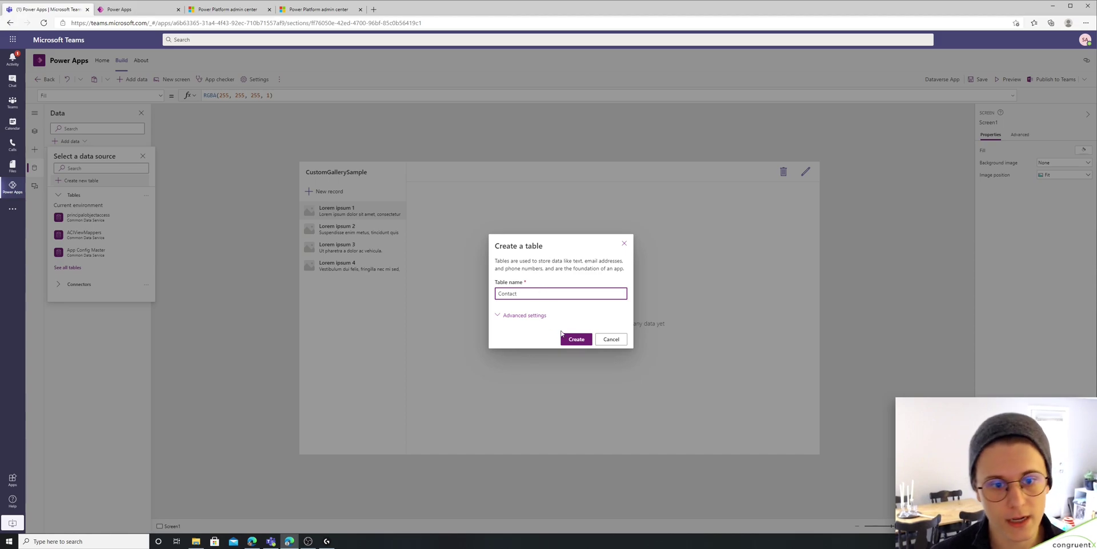
click(575, 339)
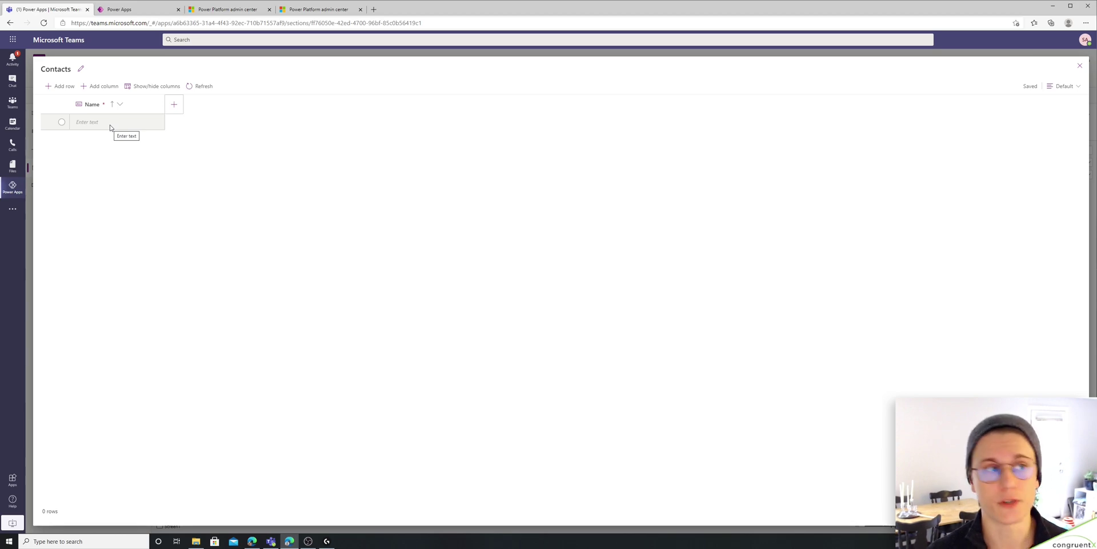
Start a Lookup column on Contacts, then discard it and return to the Tables list.
click(105, 122)
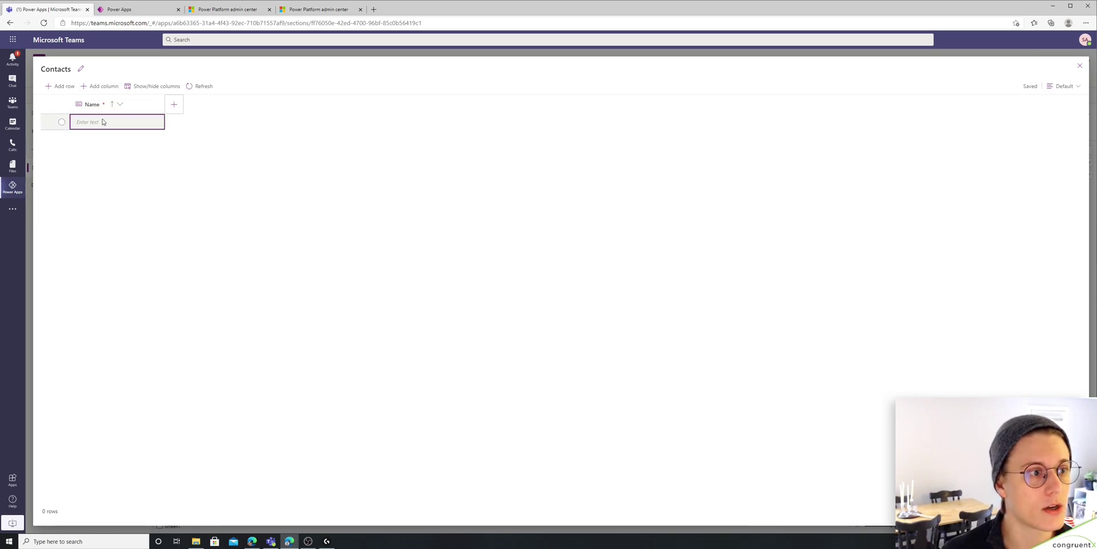
click(98, 87)
click(143, 168)
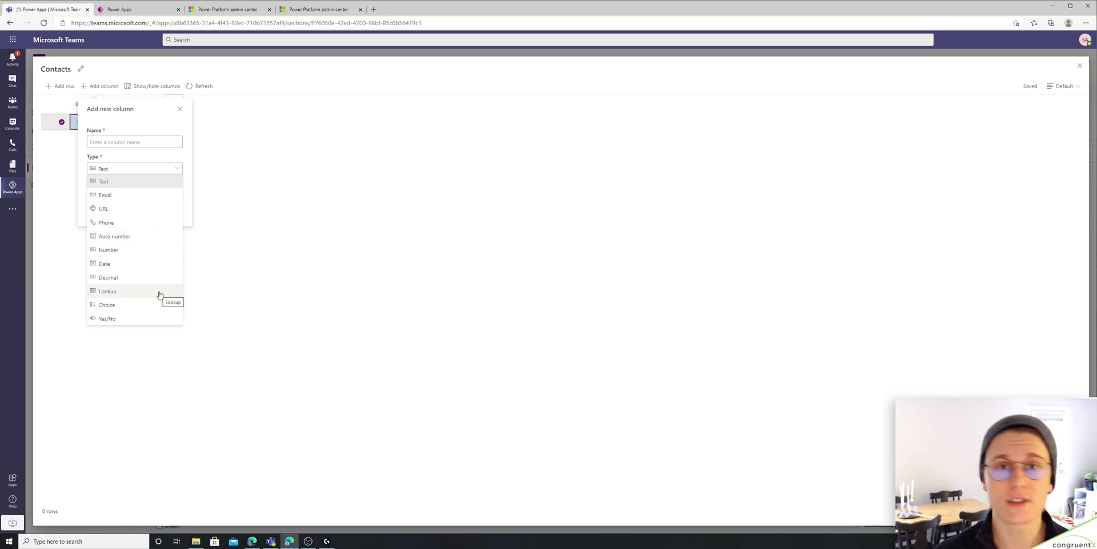
click(125, 292)
click(450, 271)
click(606, 269)
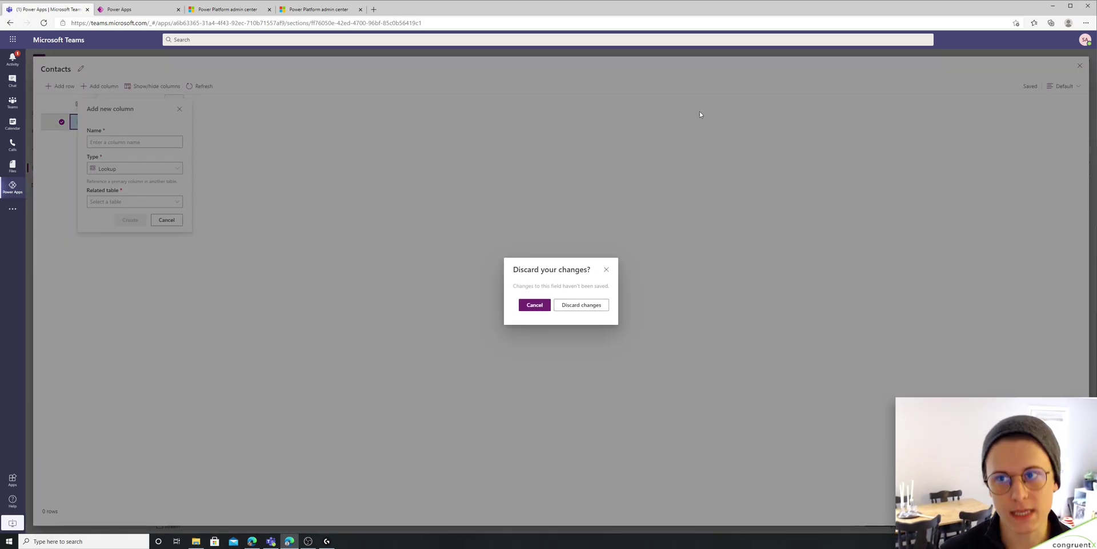
click(581, 304)
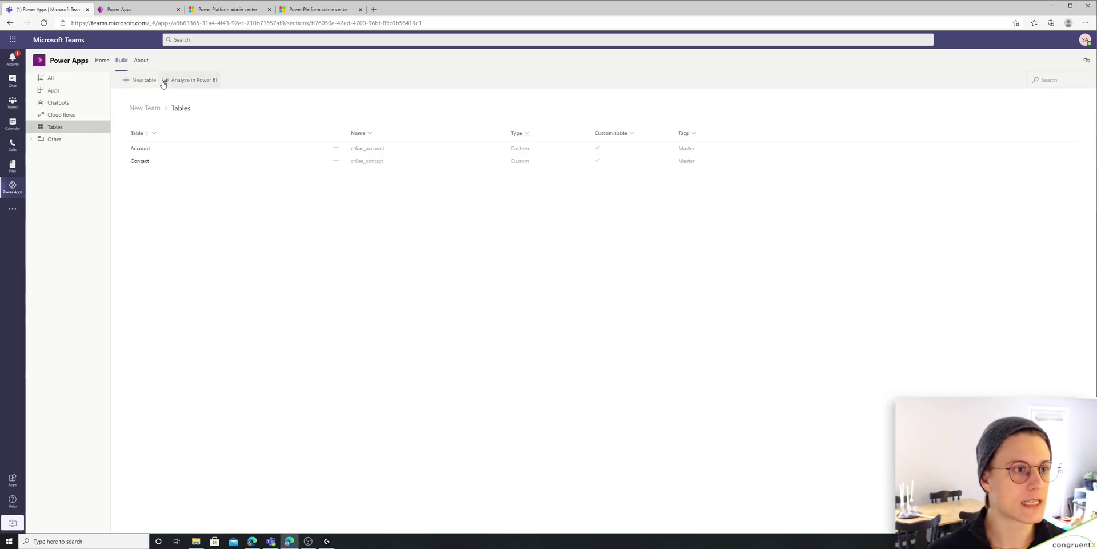
Open the Account table's Relationships tab and check the Add relationship options.
click(142, 150)
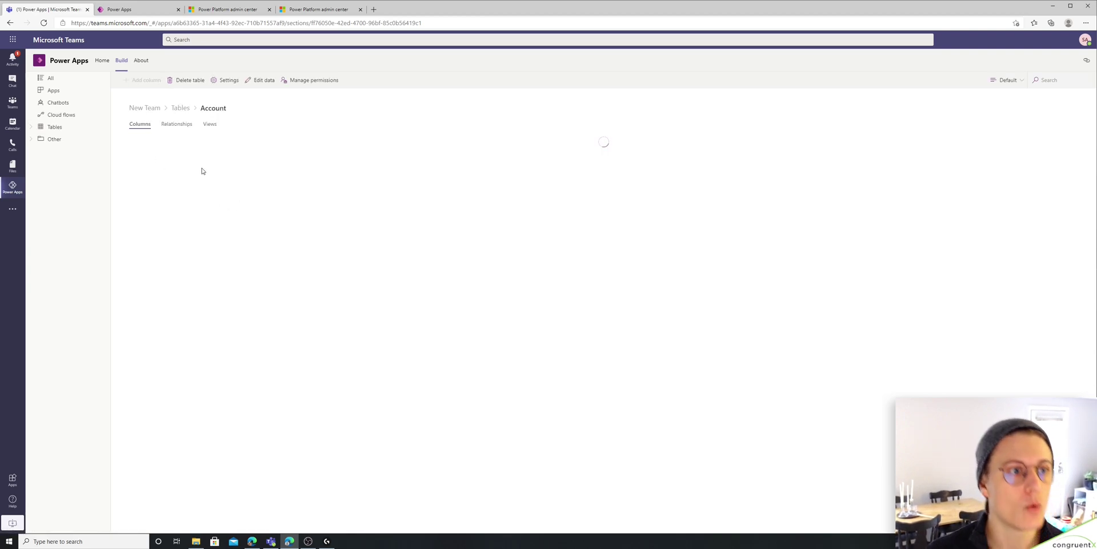
click(175, 125)
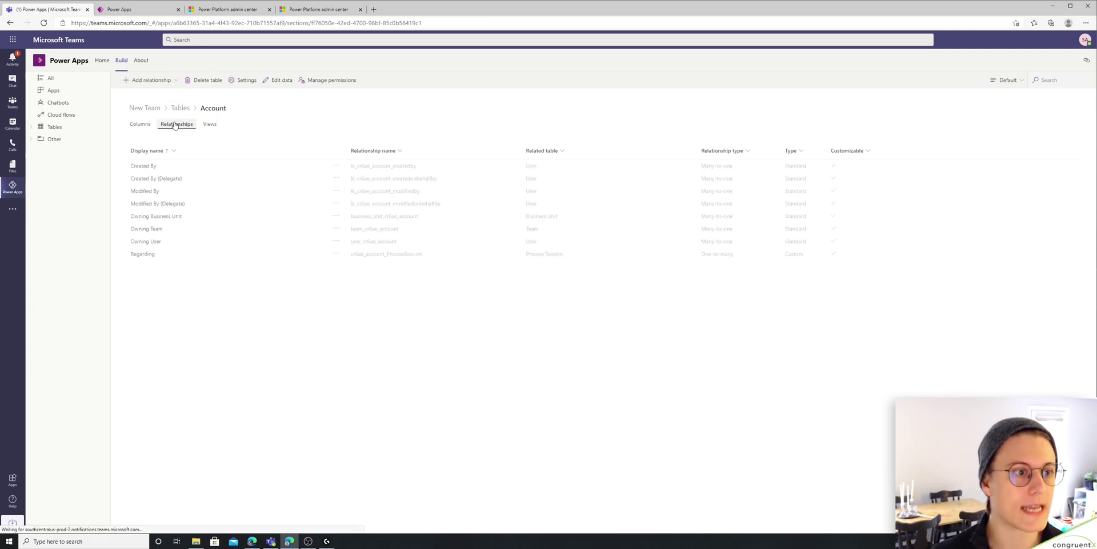
click(172, 80)
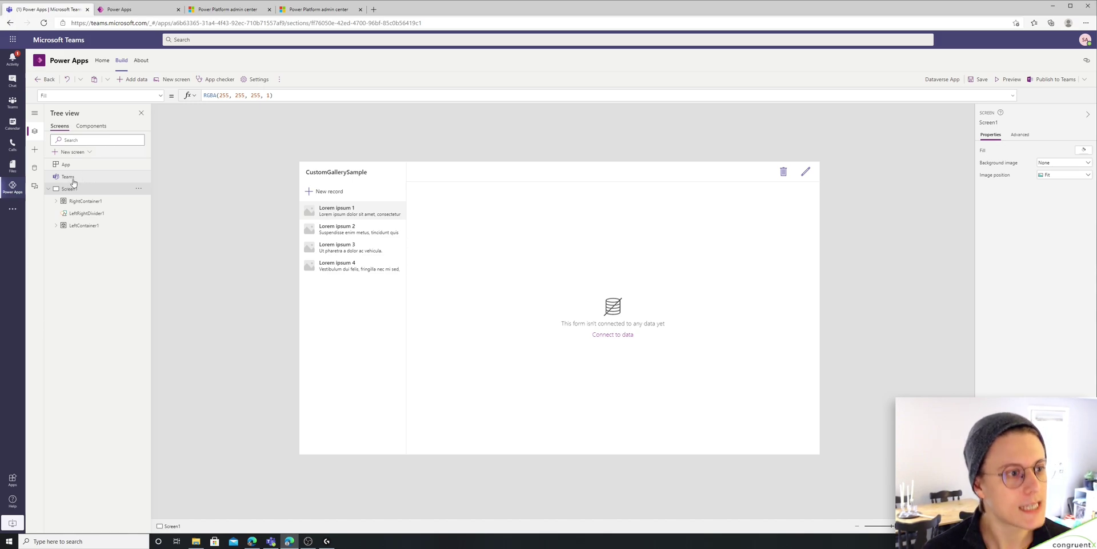
click(90, 178)
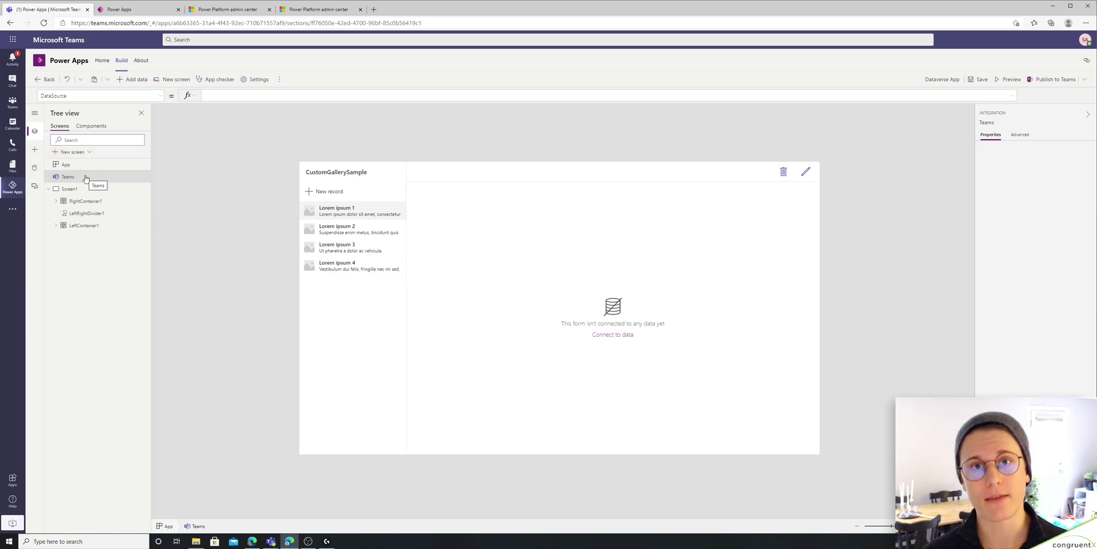
click(34, 149)
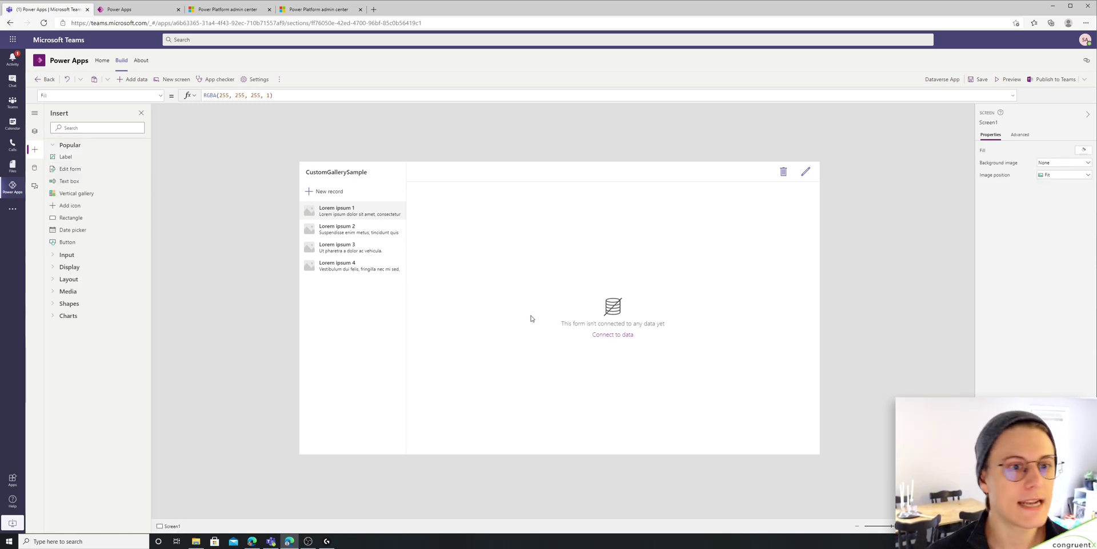
click(65, 156)
drag(394, 186, 549, 209)
click(255, 98)
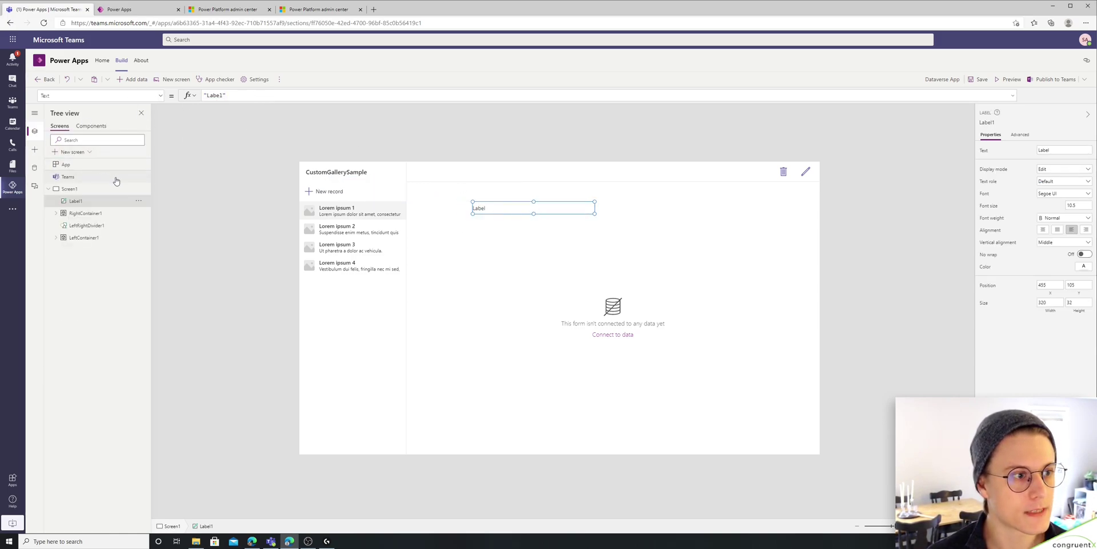
key(ctrl+a)
text(Teams)
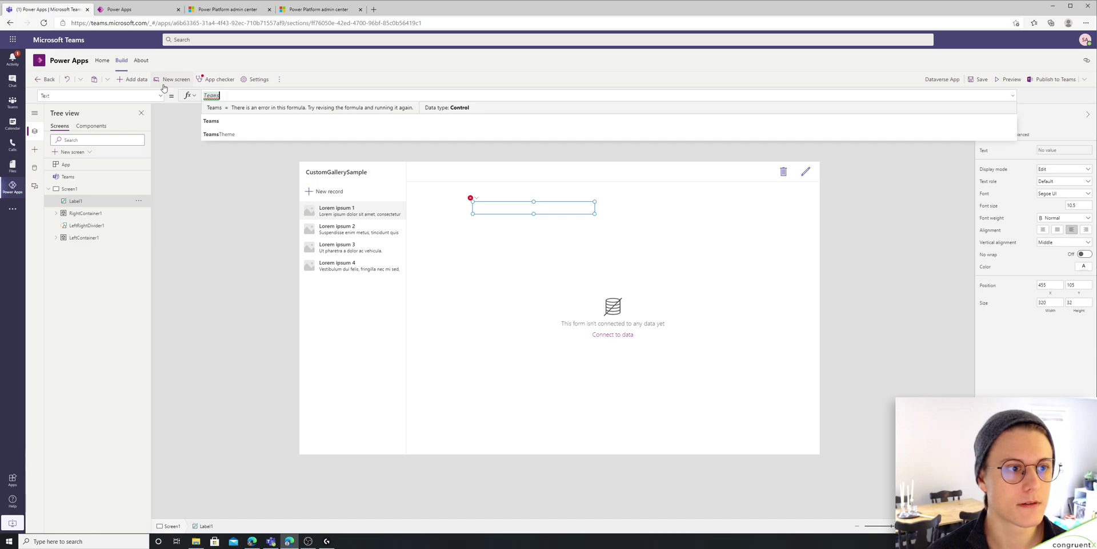
text(.)
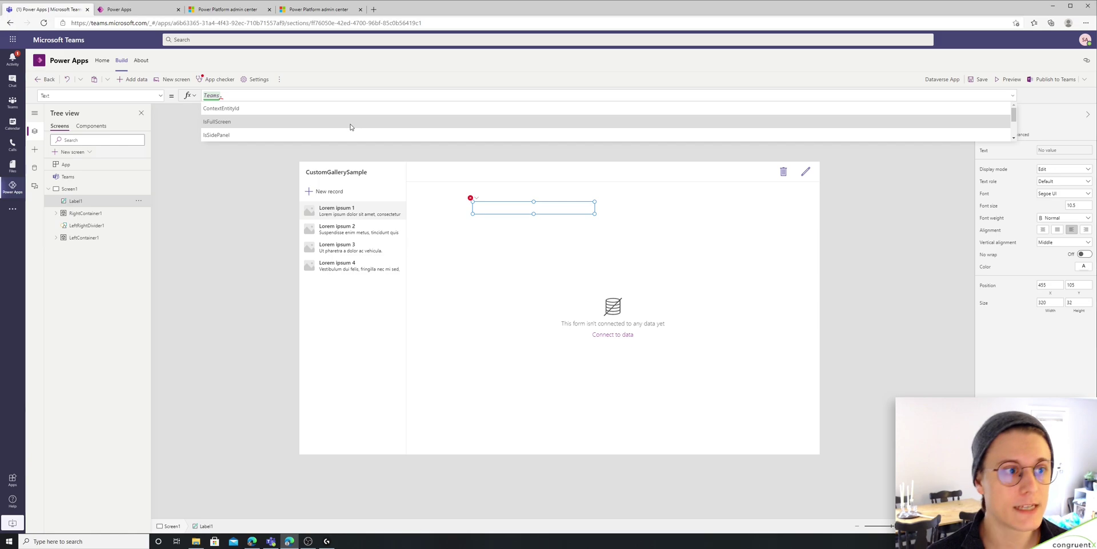
scroll(351, 127, down, 1)
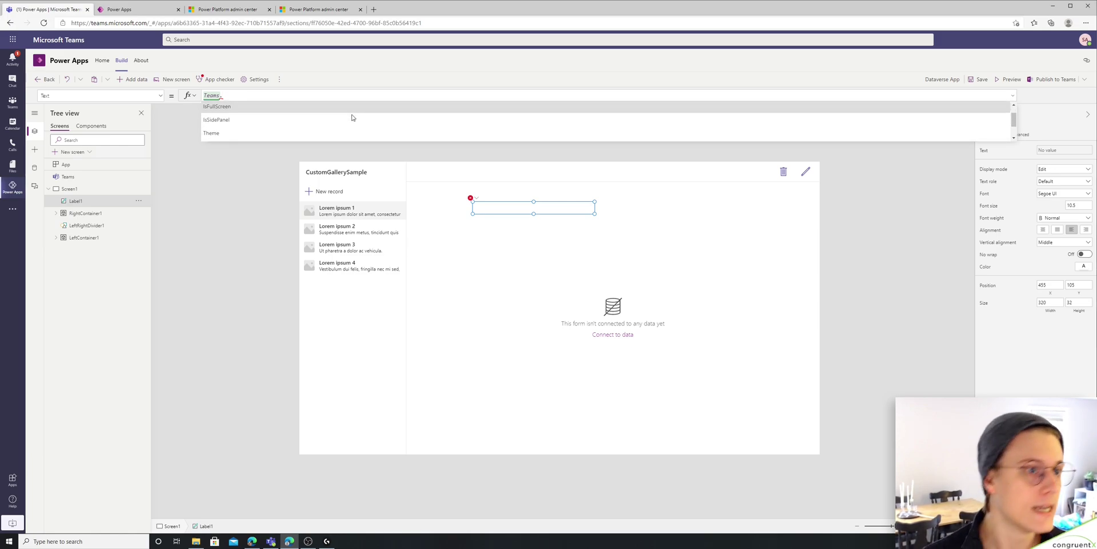
scroll(352, 117, down, 2)
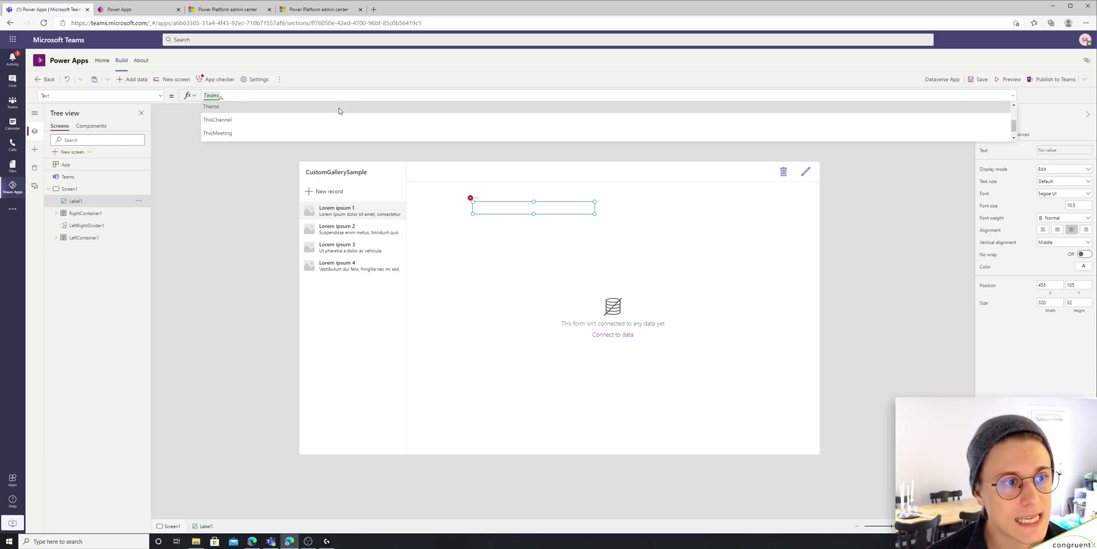
scroll(316, 119, down, 1)
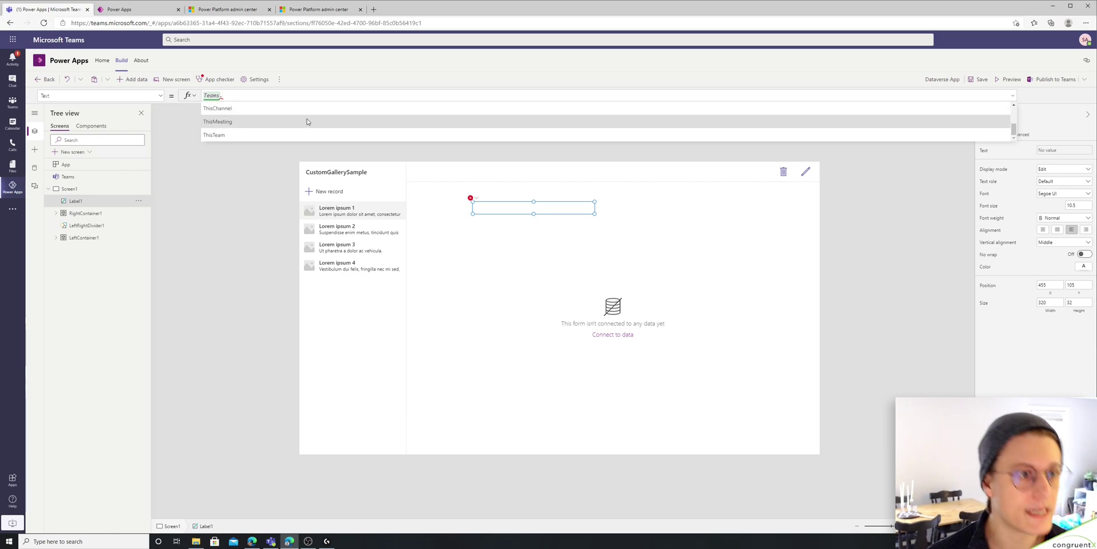
key(Delete)
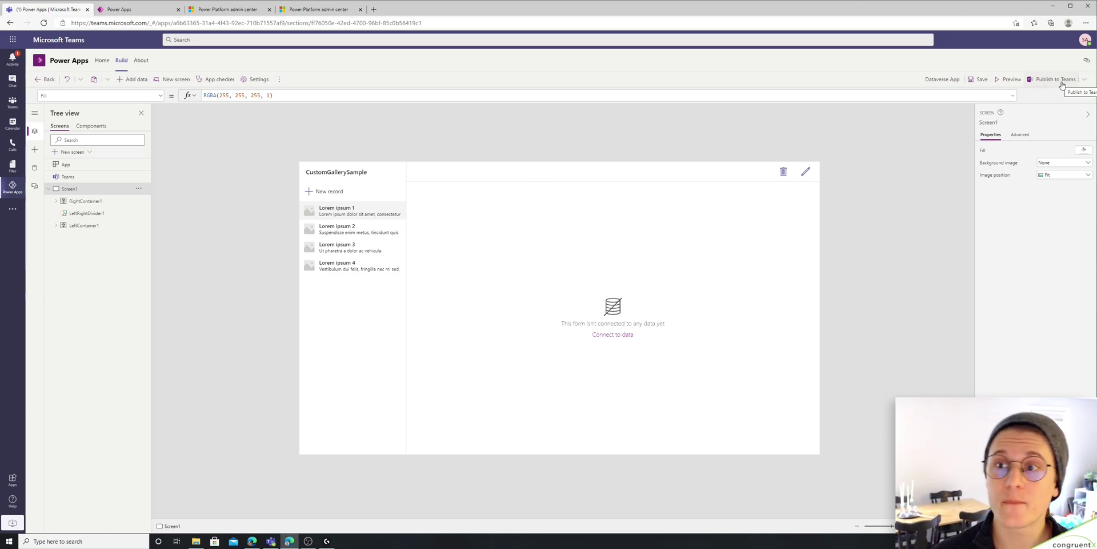
Open Manage pins under Publish to Teams to list New Team's General channel with 0 active tabs.
click(1084, 79)
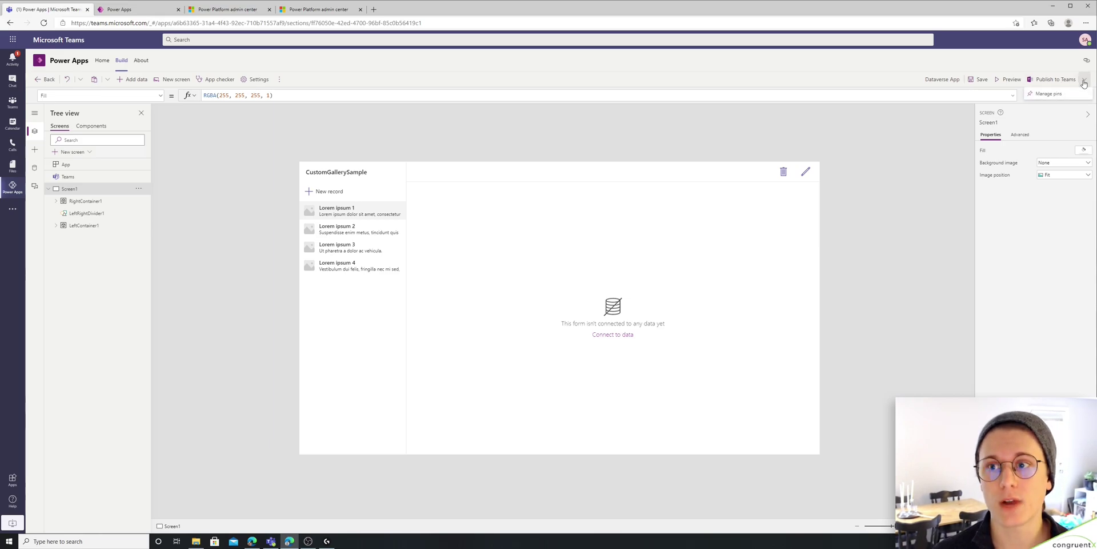
click(1067, 95)
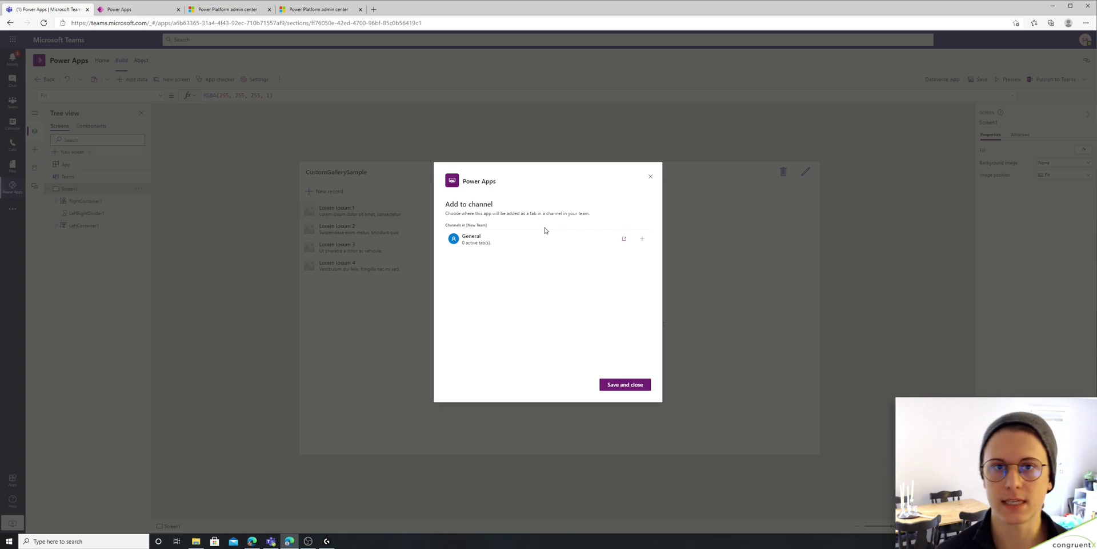
Save the app, then add Dataverse App as a tab in General and save the pins.
click(650, 178)
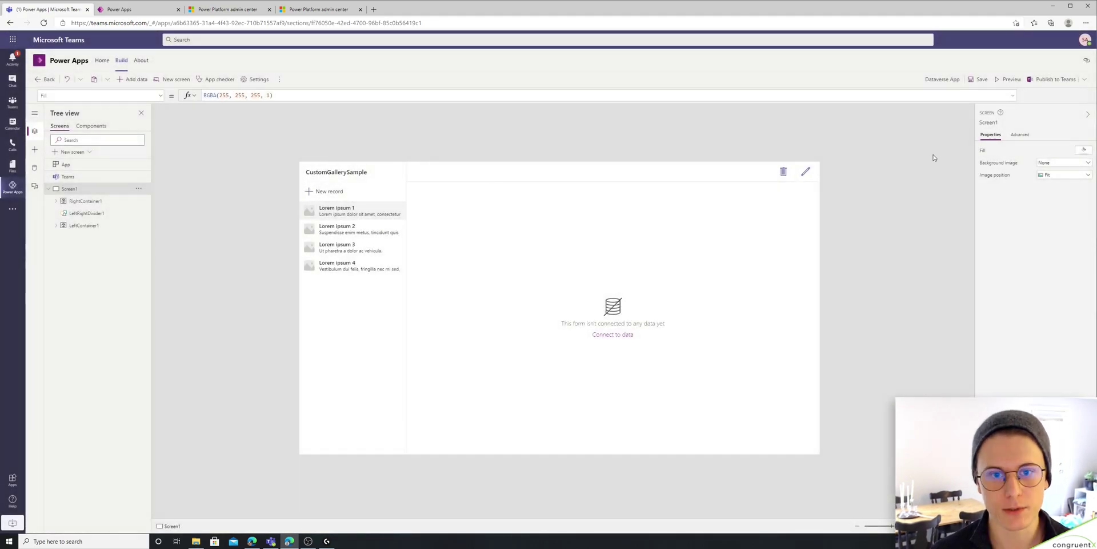
click(1052, 83)
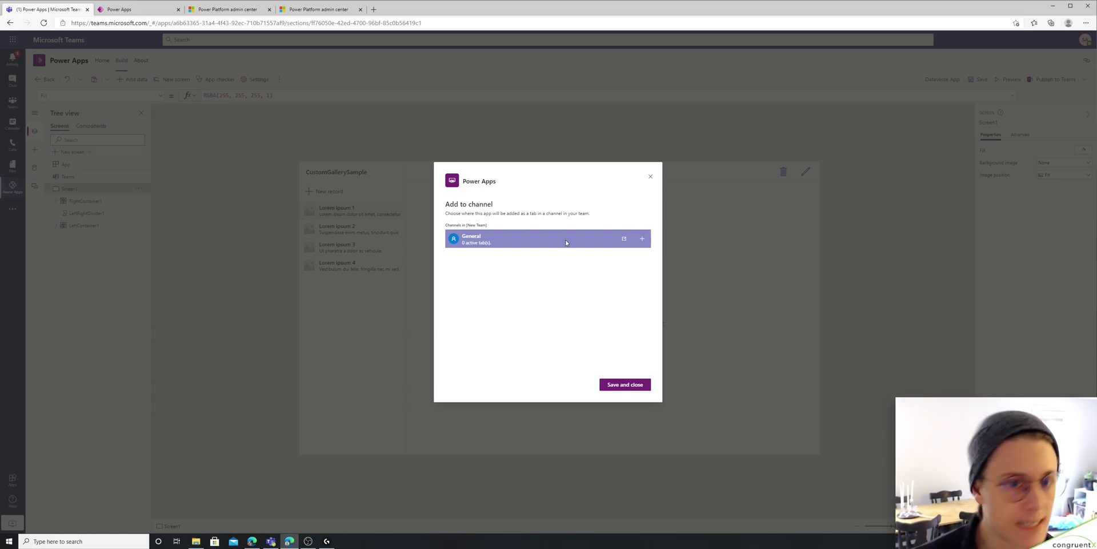
click(642, 239)
click(515, 255)
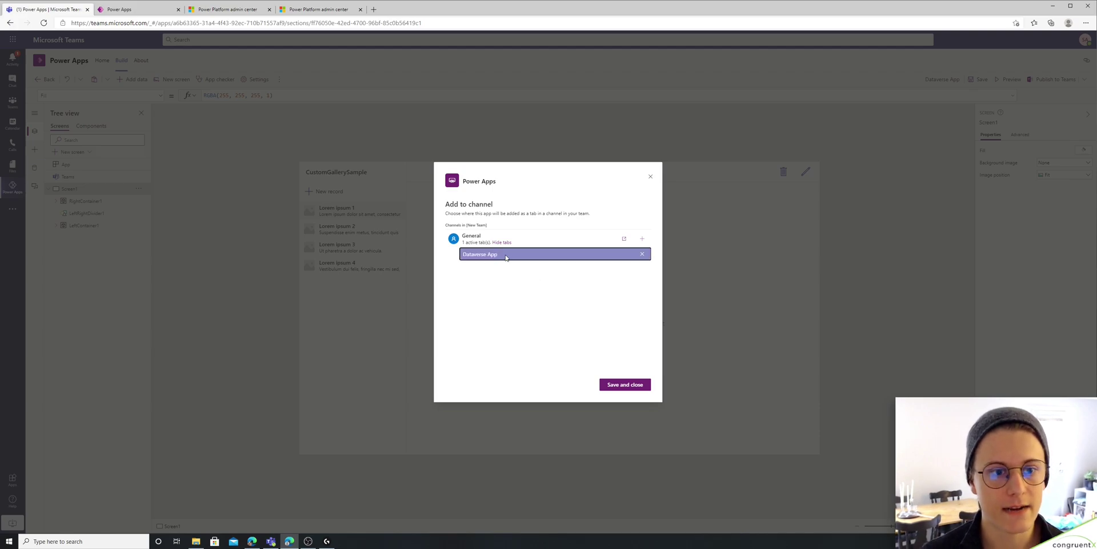
click(630, 385)
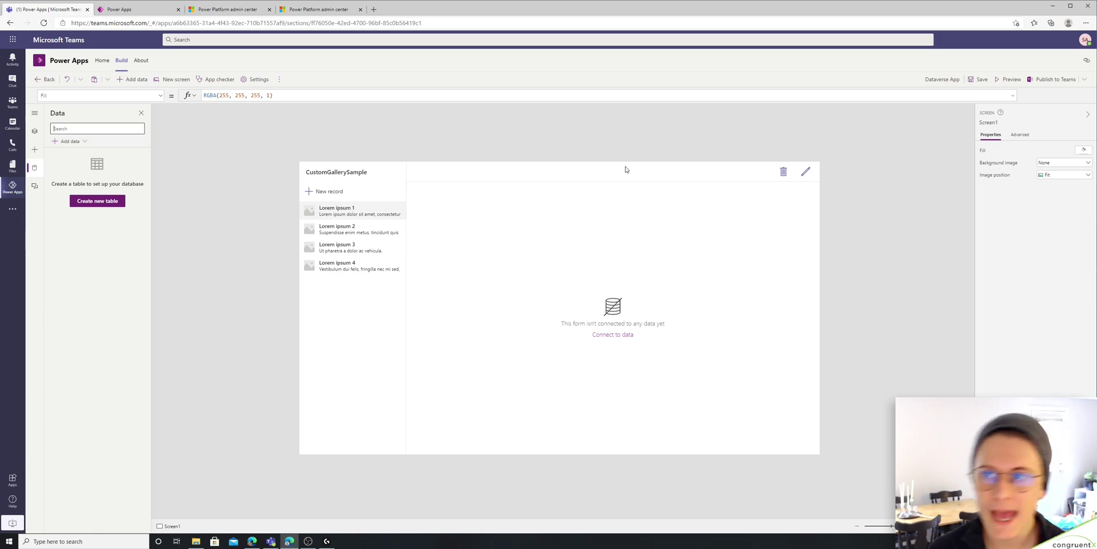
Reopen Manage pins to confirm General now shows 1 active tab.
click(613, 334)
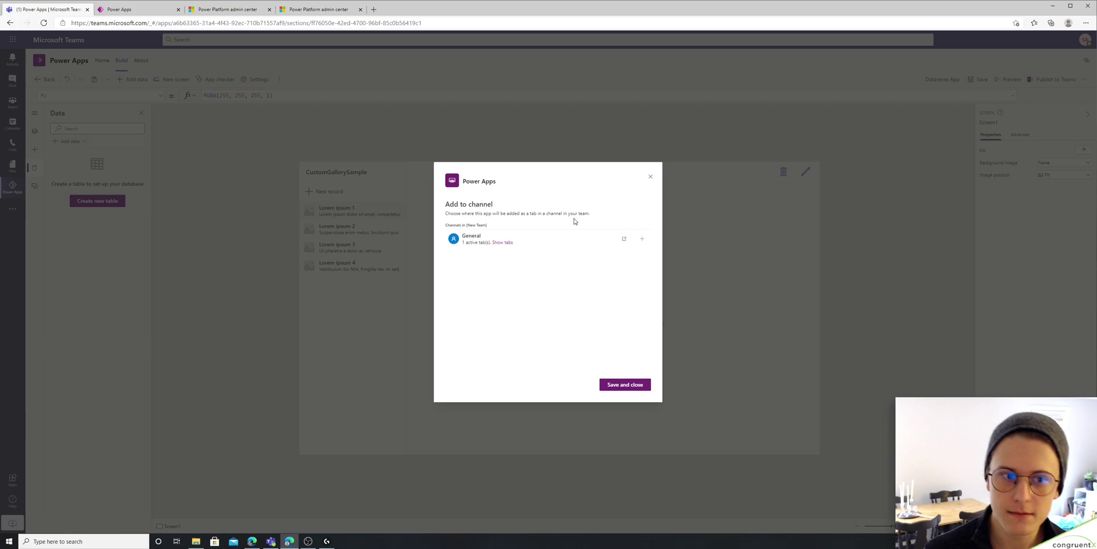
Close the Add to channel dialog, leaving Dataverse App pinned in General.
click(571, 239)
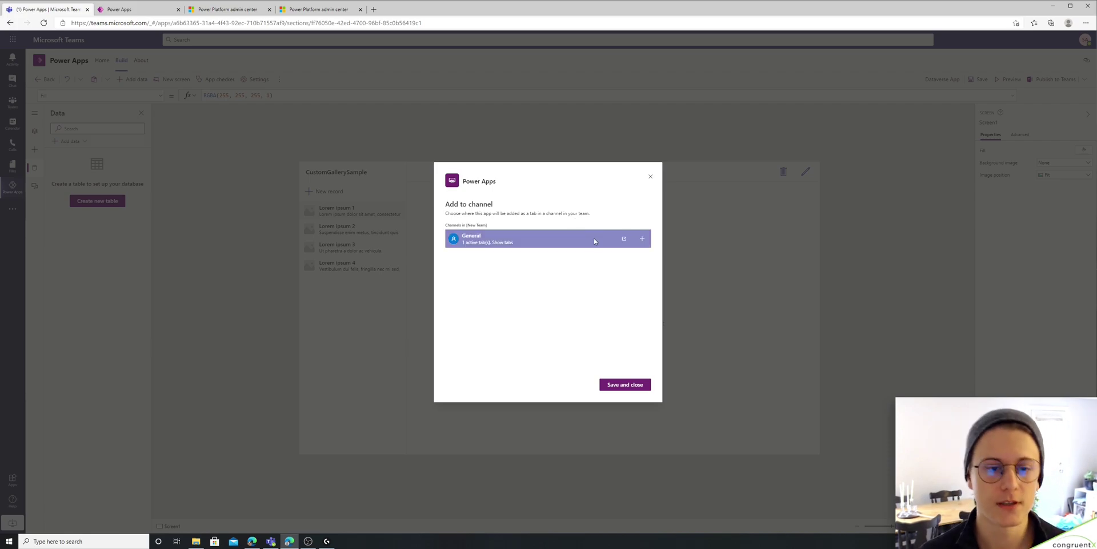